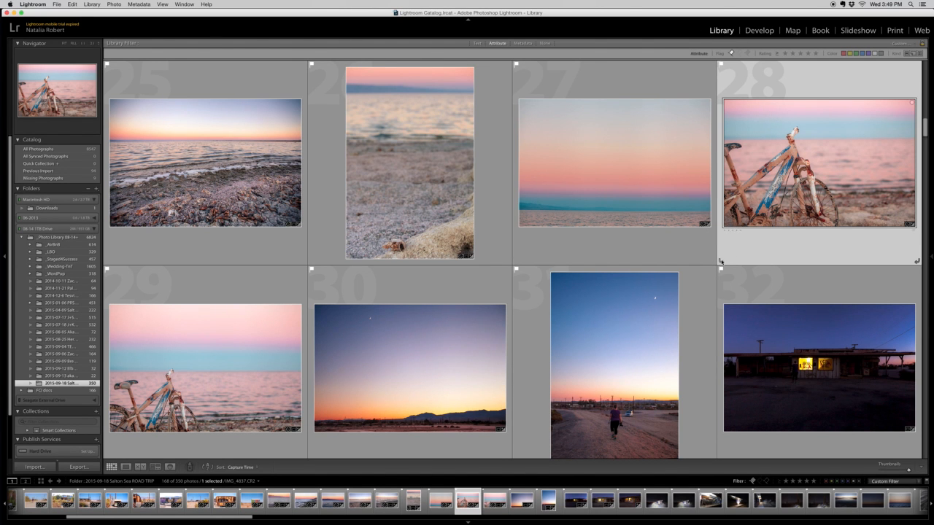
# Step: Browse the photo grid and open the export settings for the selected bicycle photo
pyautogui.scroll(3, 454, 360)
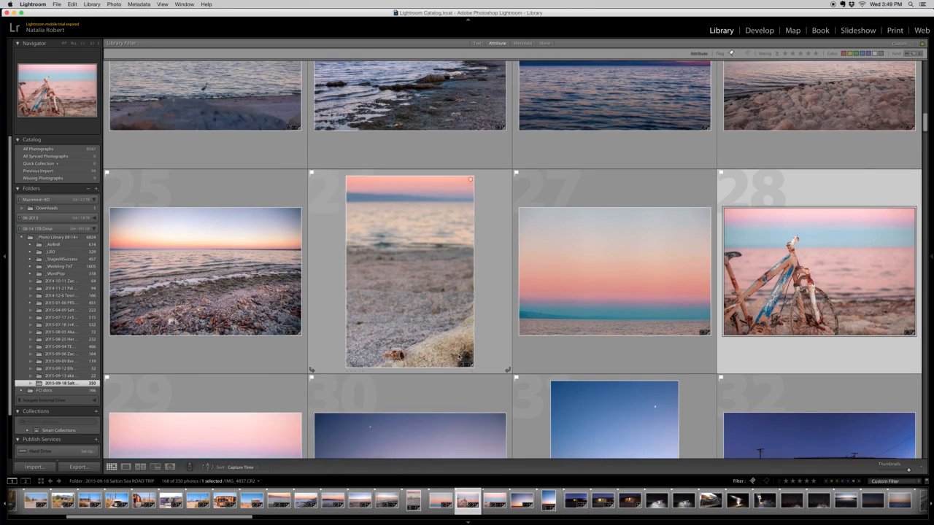
pyautogui.scroll(3, 459, 356)
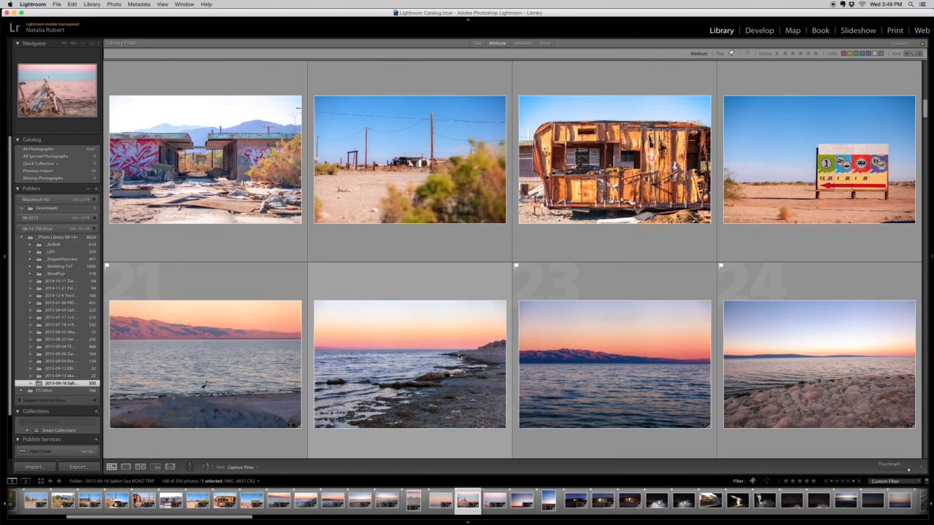
pyautogui.scroll(-4, 459, 356)
pyautogui.scroll(-3, 458, 356)
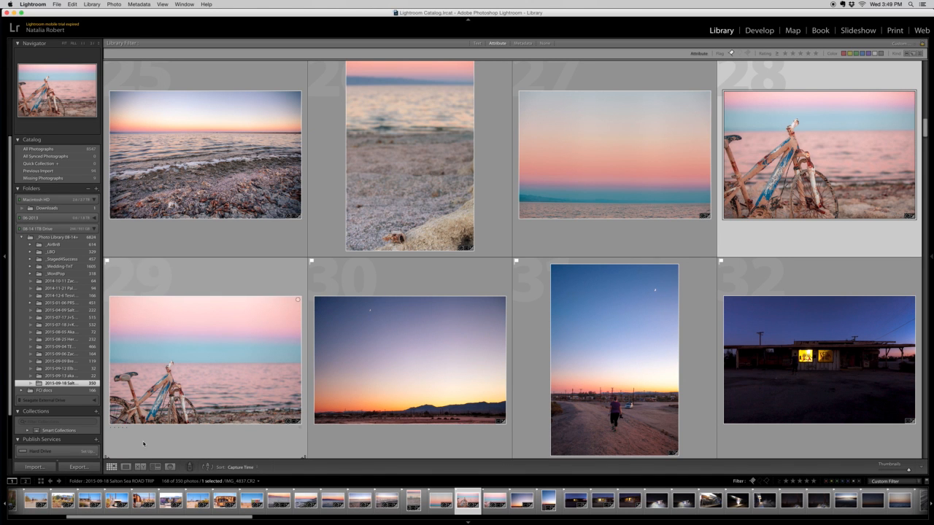
pyautogui.click(81, 467)
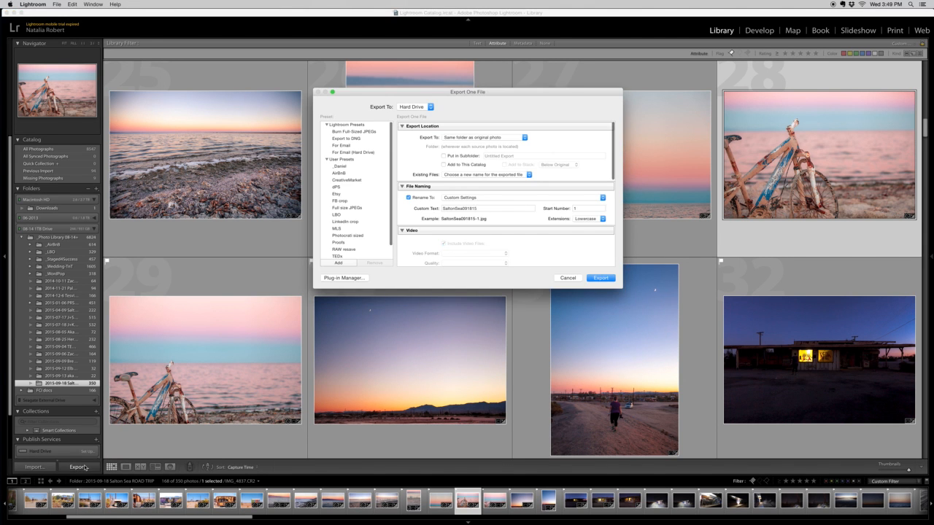
pyautogui.scroll(-2, 379, 225)
pyautogui.scroll(2, 377, 207)
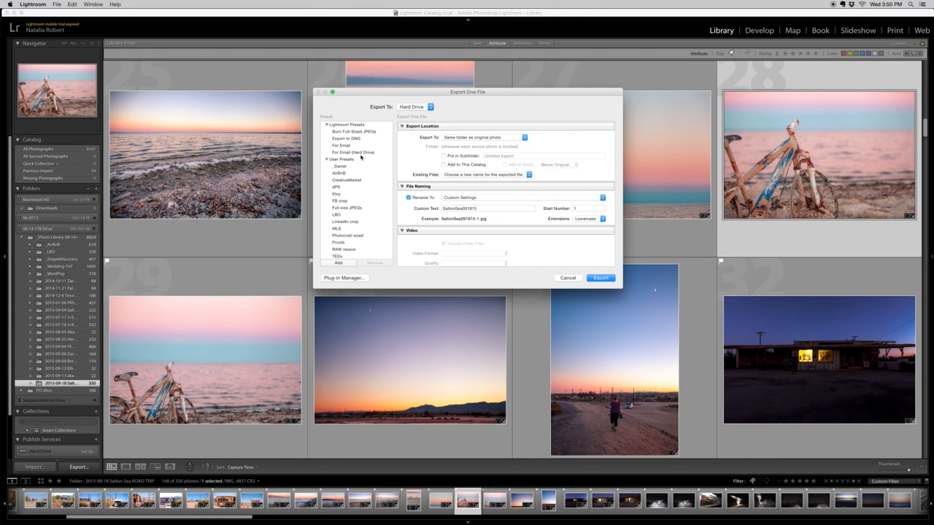
# Step: Look at the Burn Full-Sized JPEGs export preset and collapse the Lightroom Presets group
pyautogui.click(327, 126)
pyautogui.click(327, 125)
pyautogui.click(346, 133)
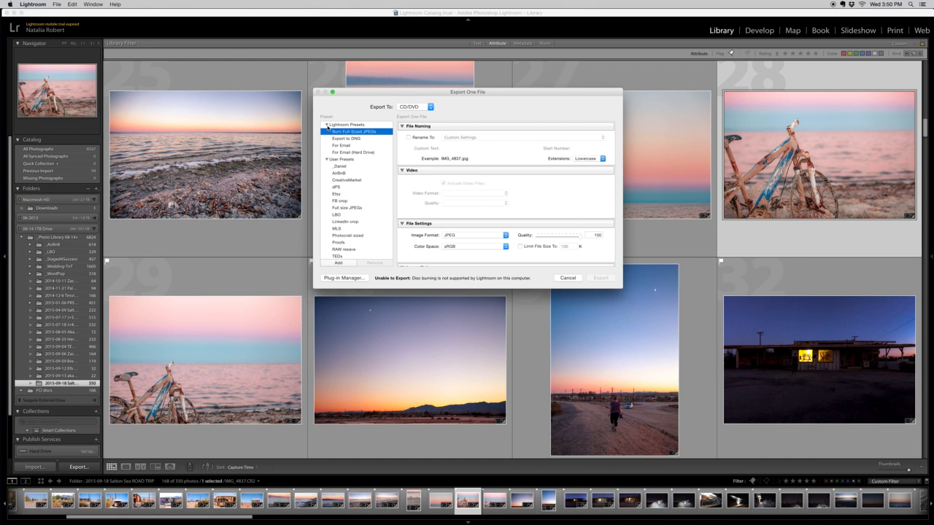
pyautogui.click(326, 125)
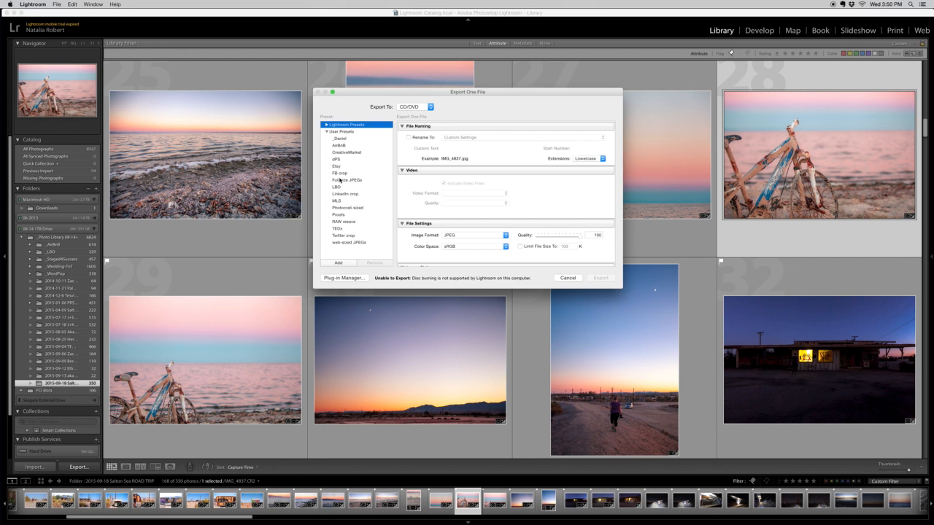
# Step: Look through the FB crop, web-sized JPEGs and Full size JPEGs user presets, and load the Proofs preset
pyautogui.click(340, 173)
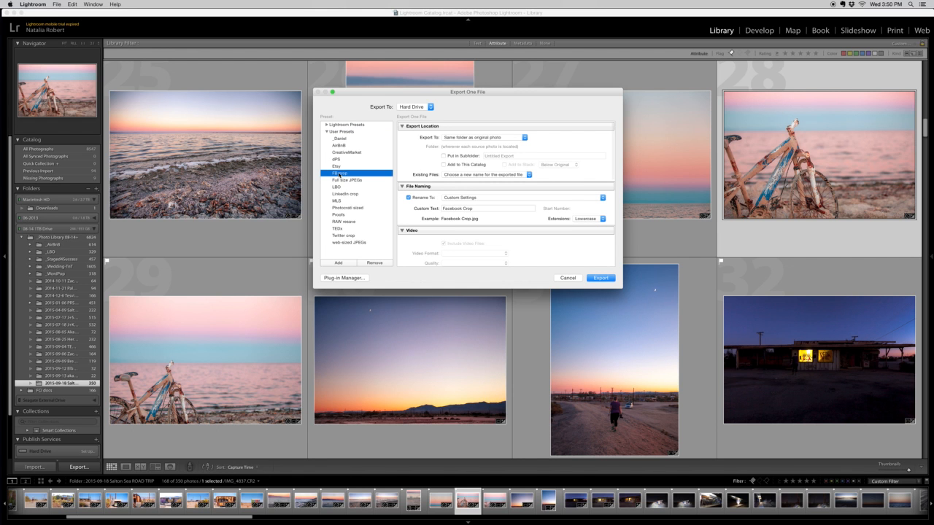
pyautogui.click(342, 242)
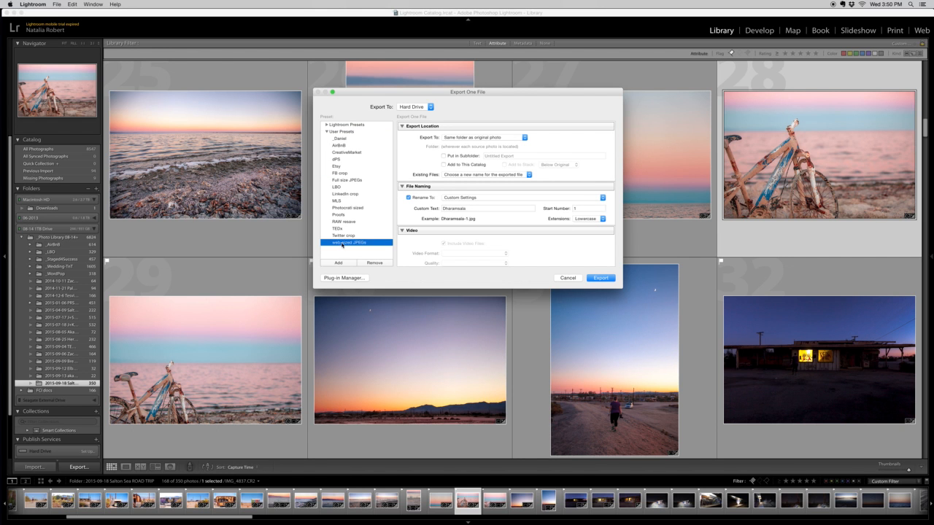
pyautogui.click(339, 180)
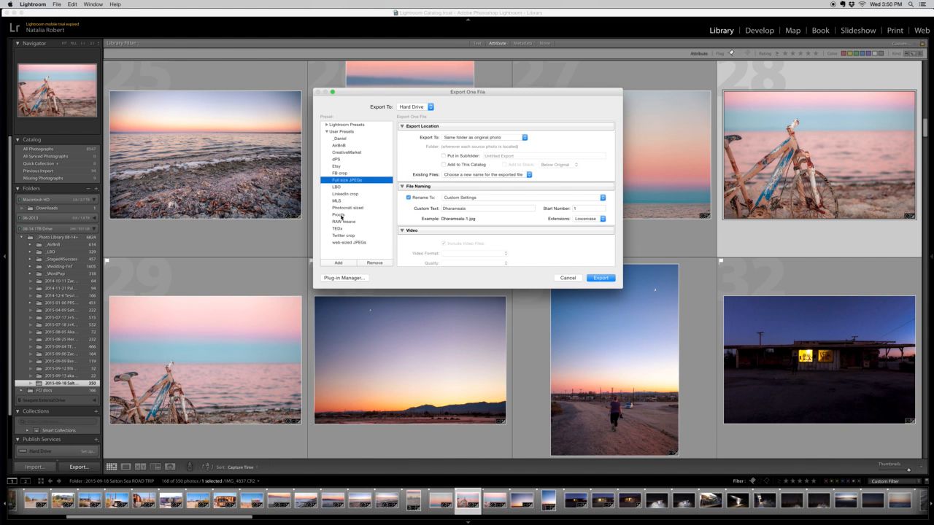
pyautogui.click(342, 216)
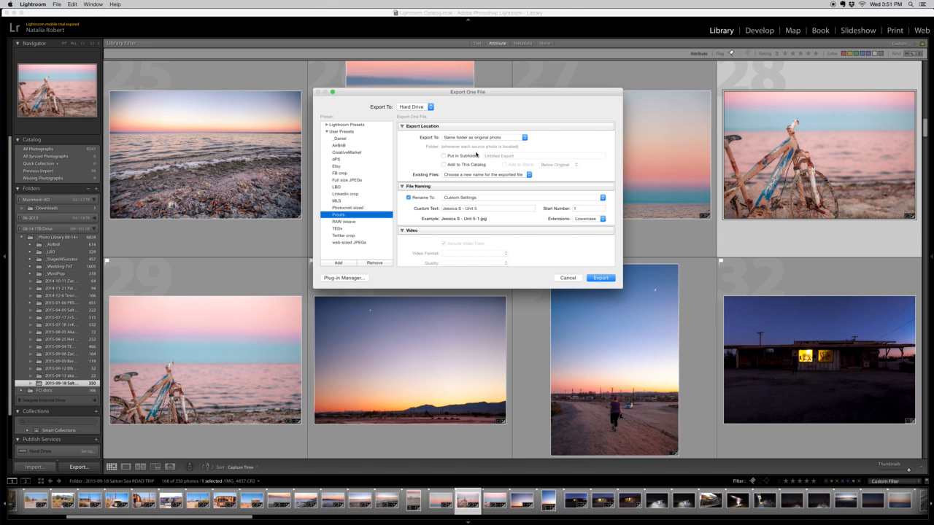
# Step: Review the export destination choices, keeping Same folder as original photo
pyautogui.click(524, 138)
pyautogui.click(524, 137)
pyautogui.click(525, 138)
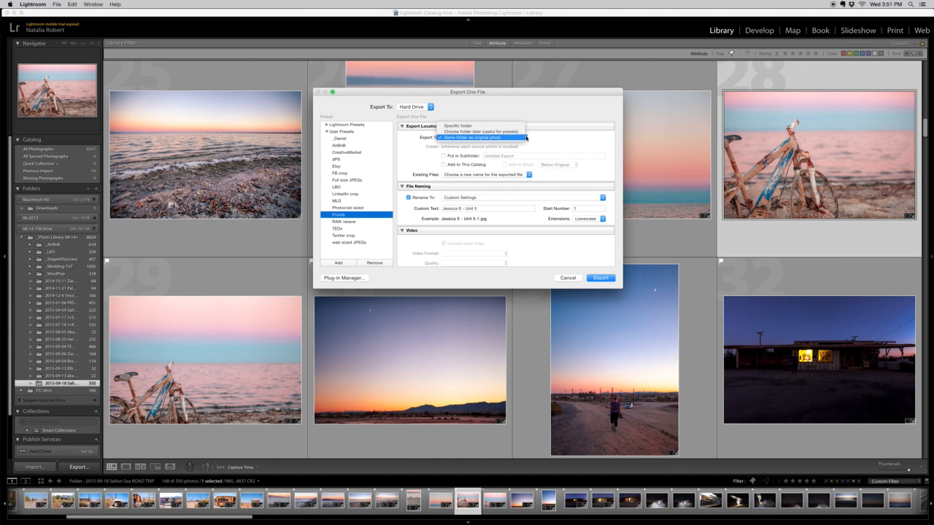
pyautogui.click(530, 138)
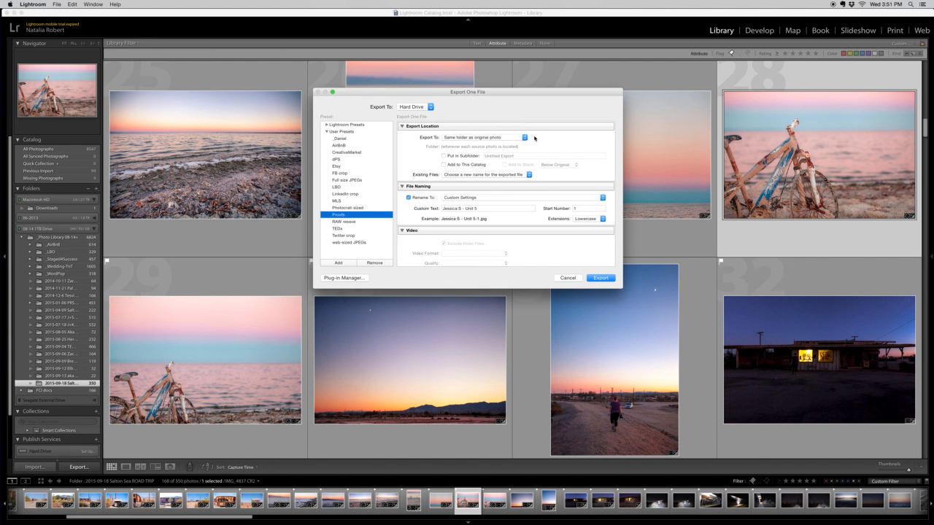
pyautogui.click(528, 138)
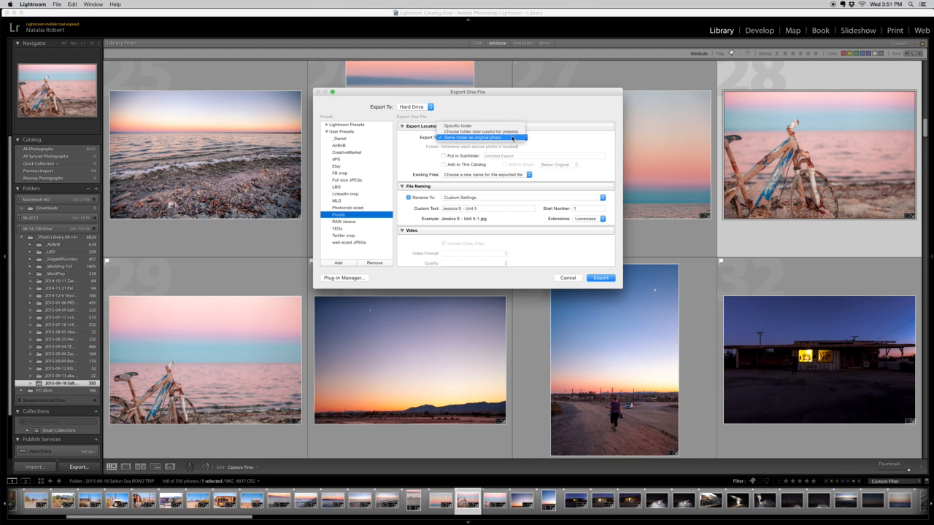
pyautogui.click(512, 138)
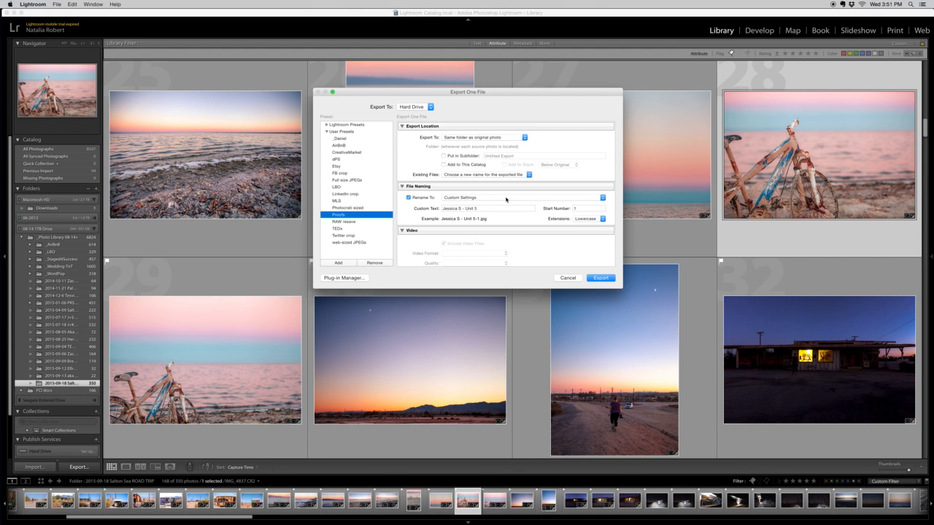
# Step: Open the Filename Template Editor from the file renaming options, review its preset choices and cancel it
pyautogui.scroll(-5, 513, 219)
pyautogui.scroll(1, 514, 219)
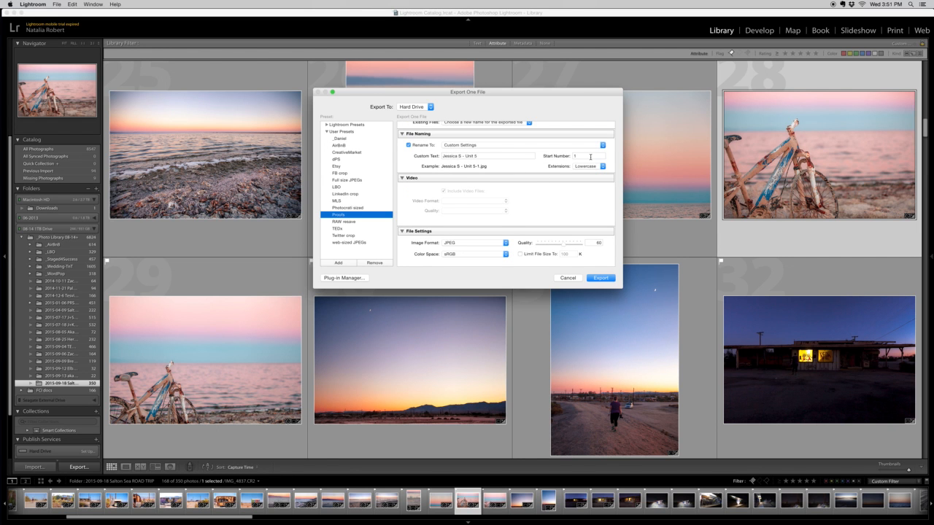
pyautogui.click(571, 146)
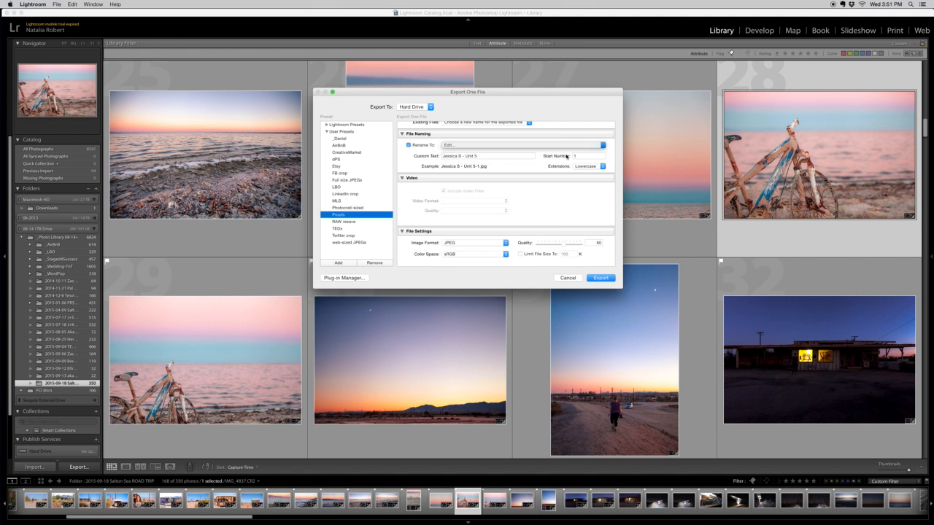
pyautogui.click(566, 155)
pyautogui.click(509, 110)
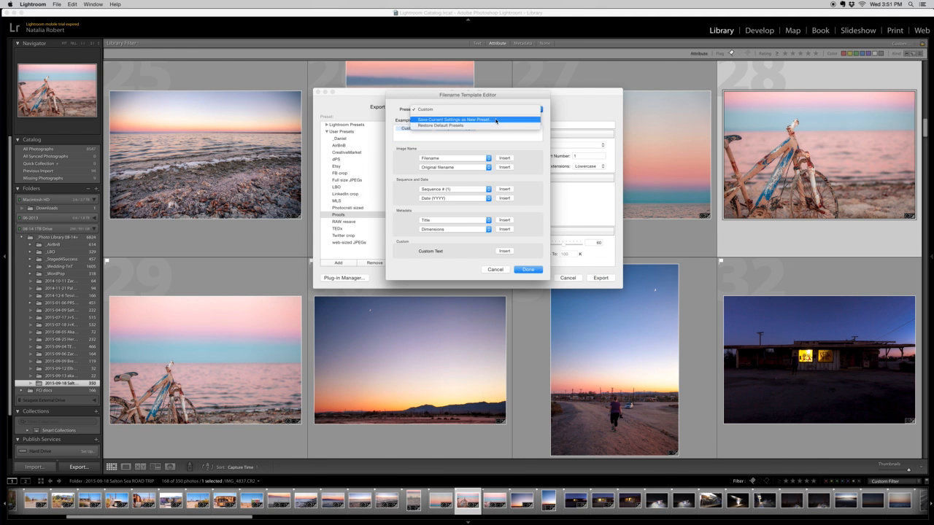
pyautogui.click(496, 123)
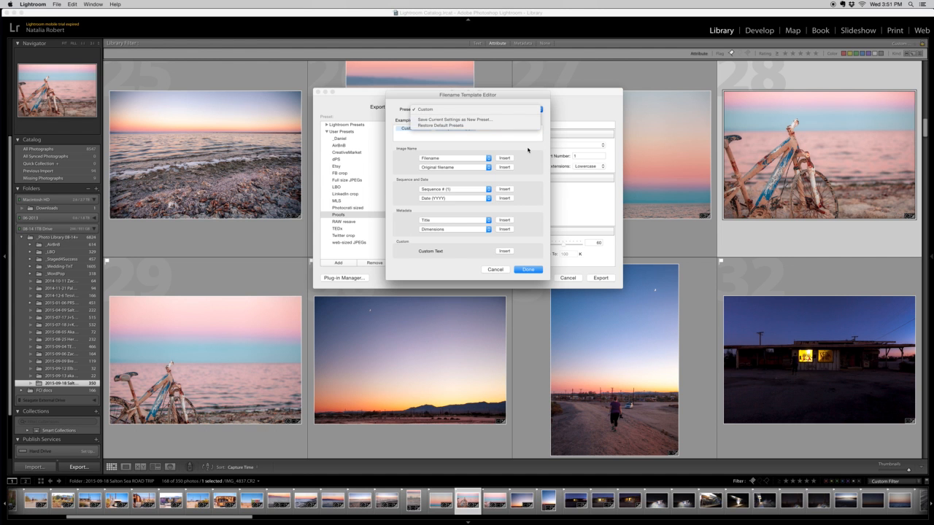
pyautogui.click(499, 271)
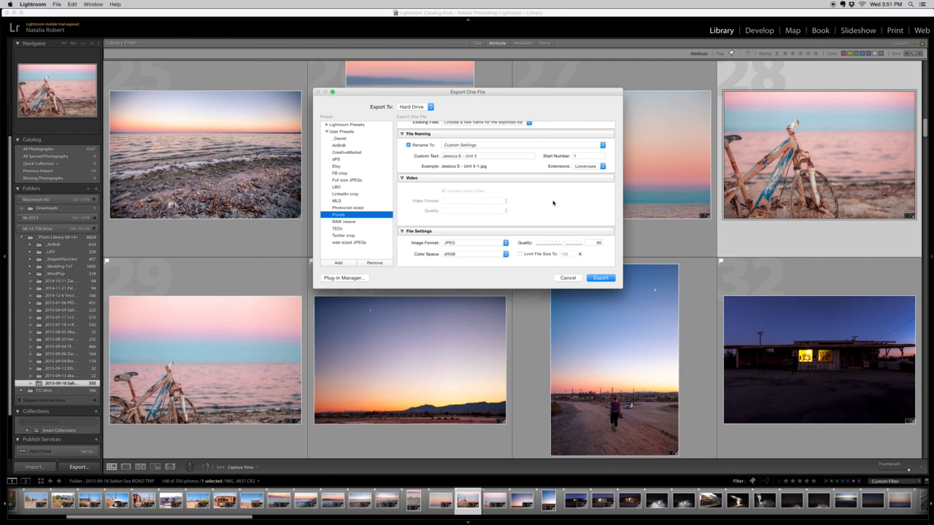
# Step: Review the available image formats and color spaces in the file settings, keeping JPEG and sRGB
pyautogui.scroll(-5, 540, 206)
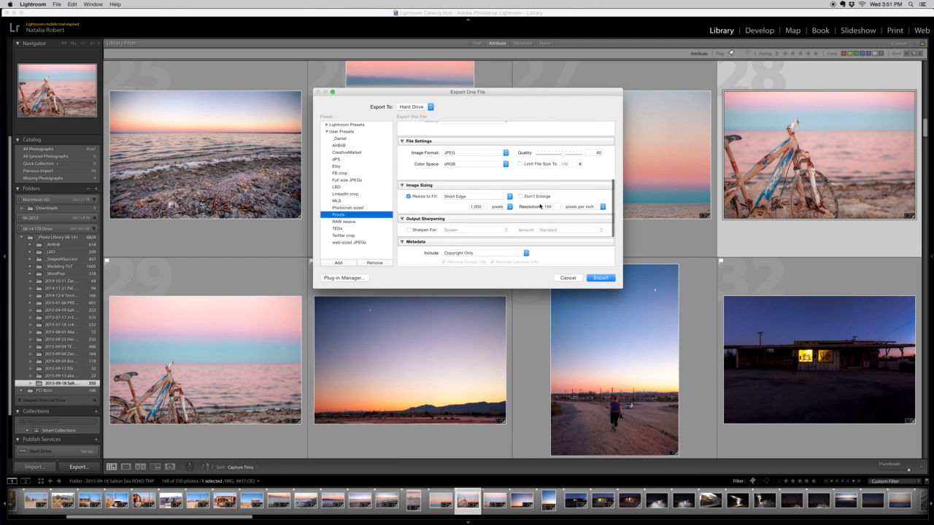
pyautogui.click(489, 166)
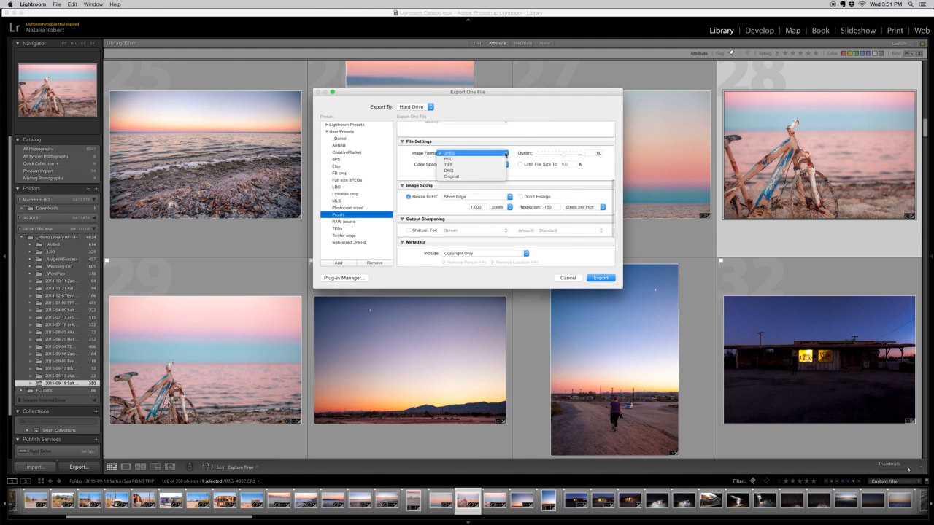
pyautogui.click(482, 165)
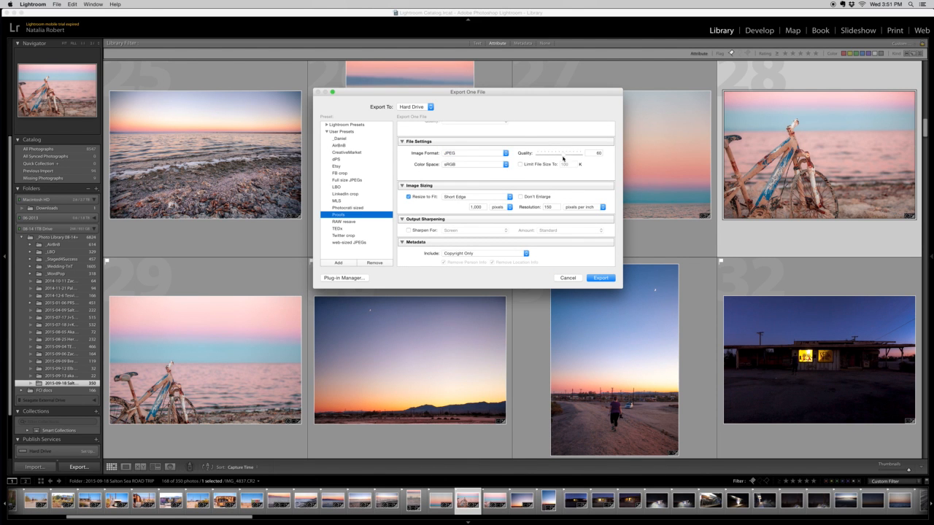
pyautogui.click(504, 164)
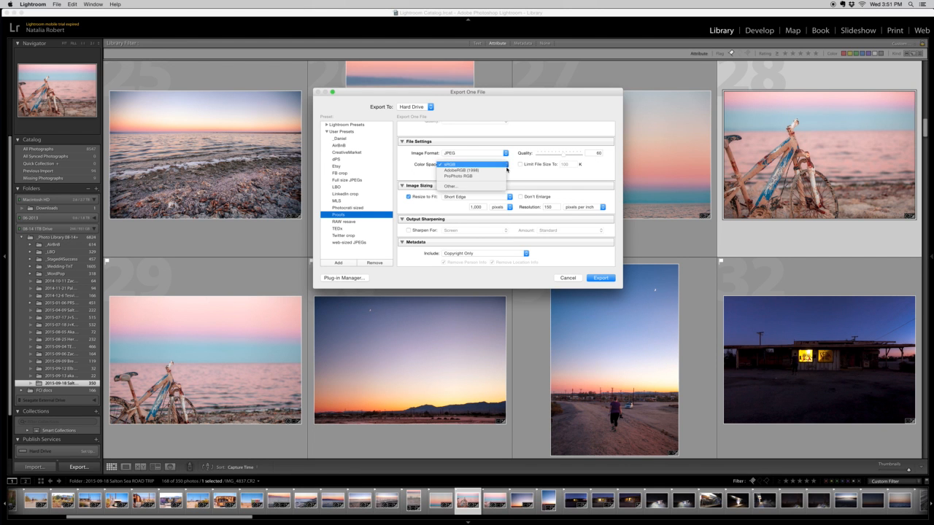
pyautogui.click(506, 166)
# Step: Review the Resize to Fit choices in the image sizing settings, keeping Short Edge
pyautogui.scroll(-3, 459, 182)
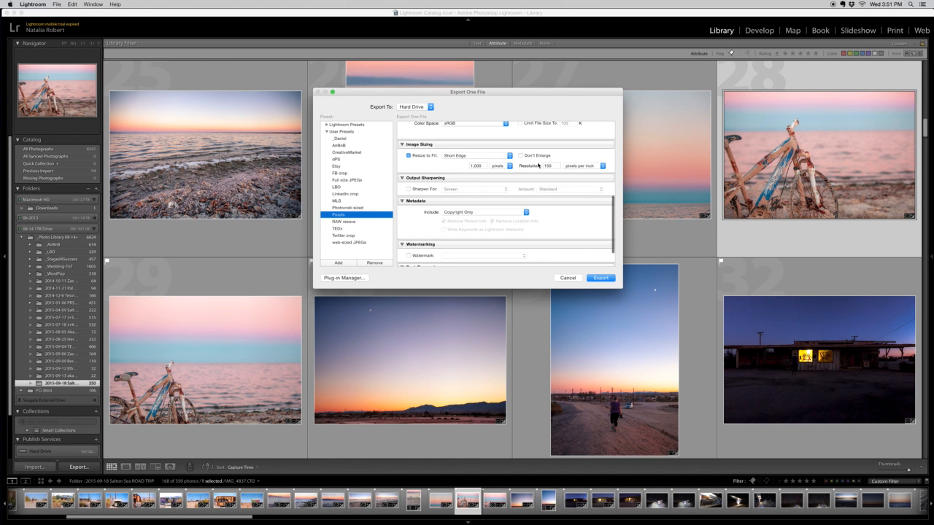
pyautogui.click(458, 157)
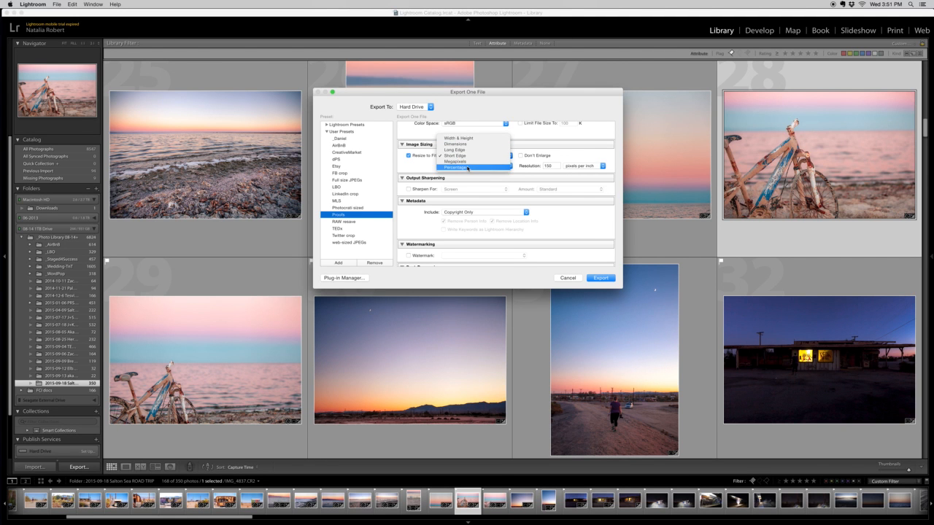
pyautogui.click(455, 155)
# Step: Enable output sharpening for Screen with the Standard amount
pyautogui.click(408, 189)
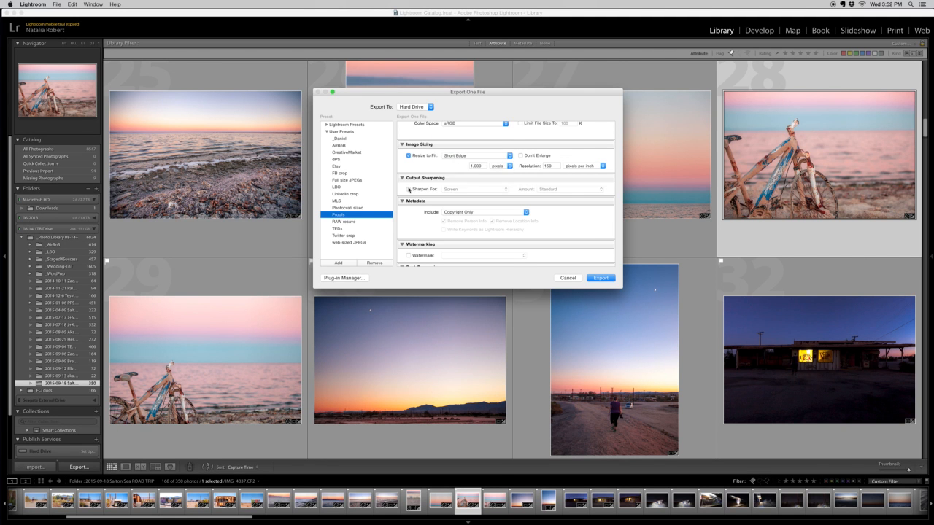
pyautogui.click(571, 191)
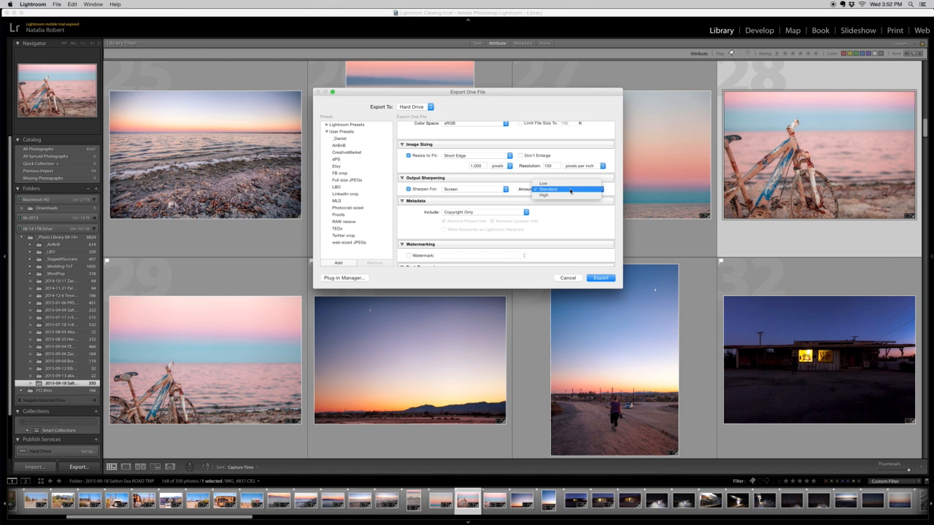
pyautogui.click(571, 189)
pyautogui.click(506, 189)
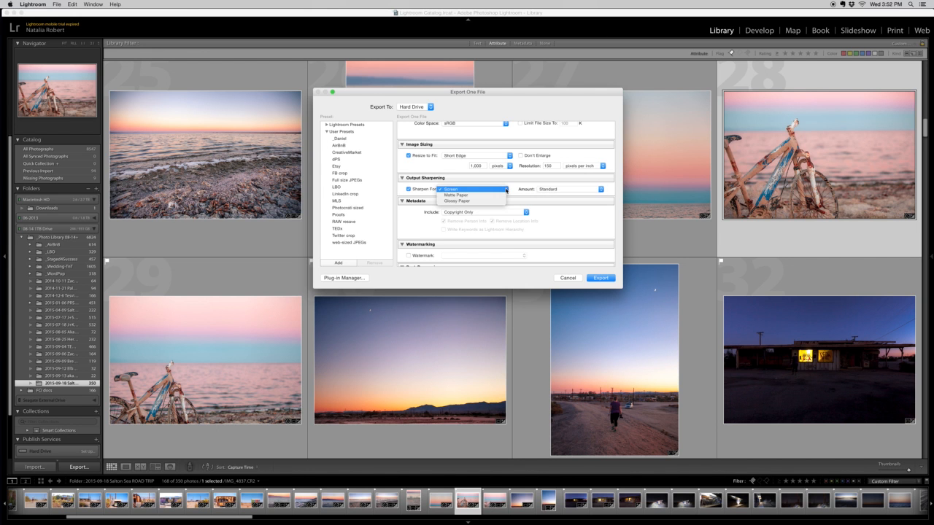
pyautogui.click(506, 190)
# Step: Examine the choices for which metadata to include in the export, keeping Copyright Only
pyautogui.click(543, 203)
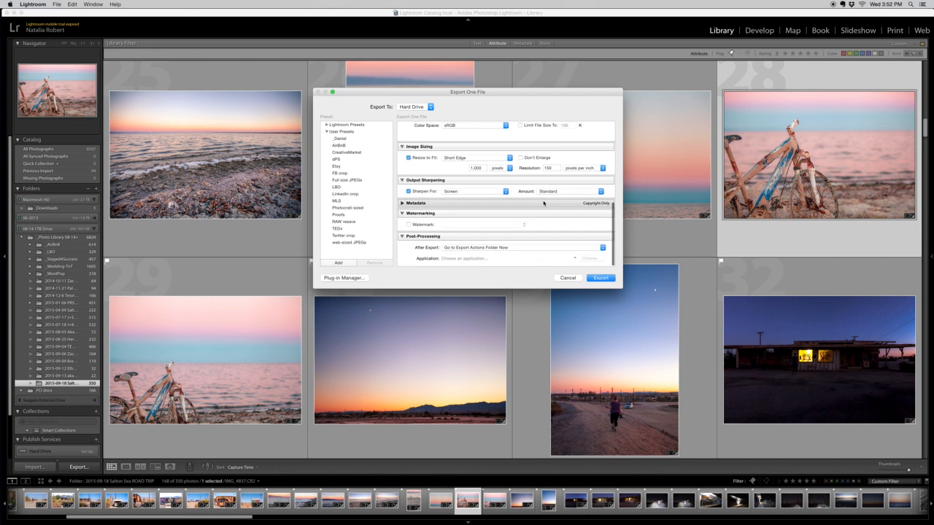
pyautogui.click(543, 203)
pyautogui.scroll(-3, 543, 211)
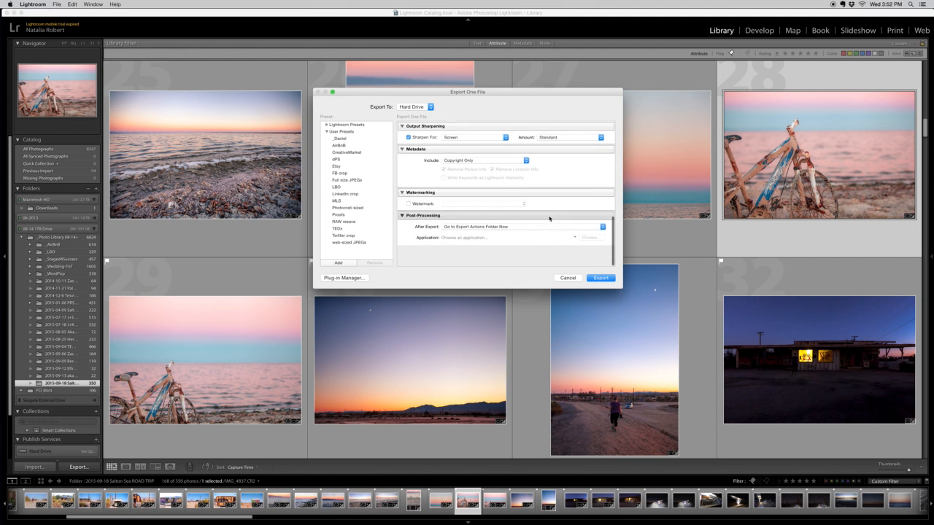
pyautogui.click(470, 183)
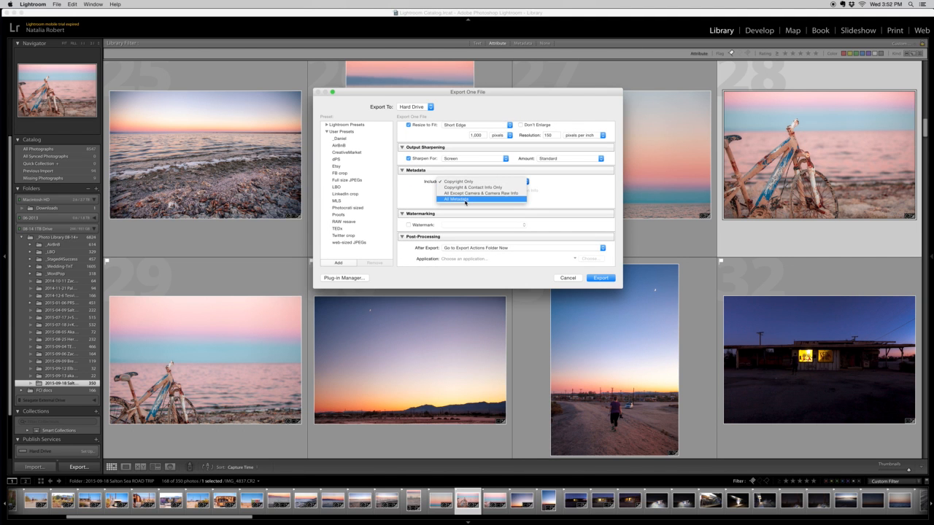
pyautogui.click(559, 199)
pyautogui.click(517, 183)
pyautogui.click(558, 193)
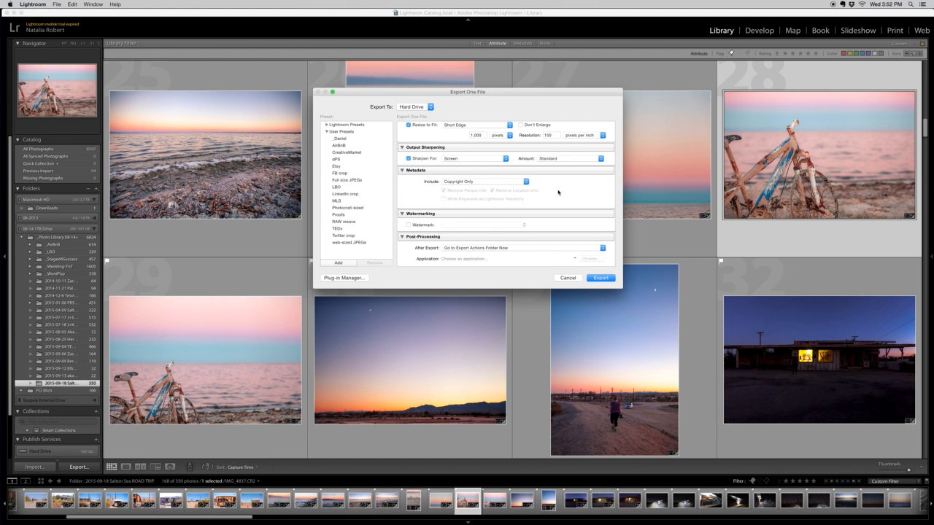
# Step: Examine the font choices for a text watermark in the Watermark Editor, leaving the export's watermarking turned off
pyautogui.click(408, 225)
pyautogui.click(456, 225)
pyautogui.click(454, 248)
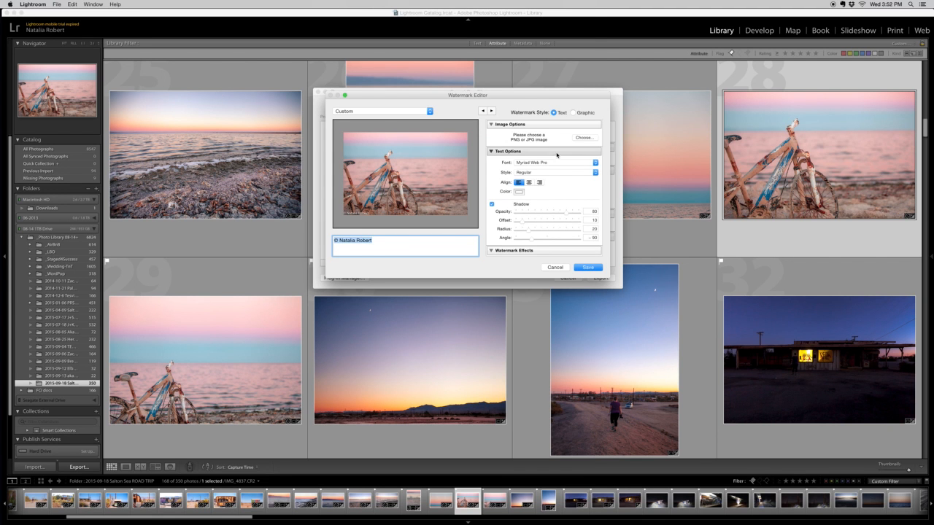
pyautogui.click(556, 162)
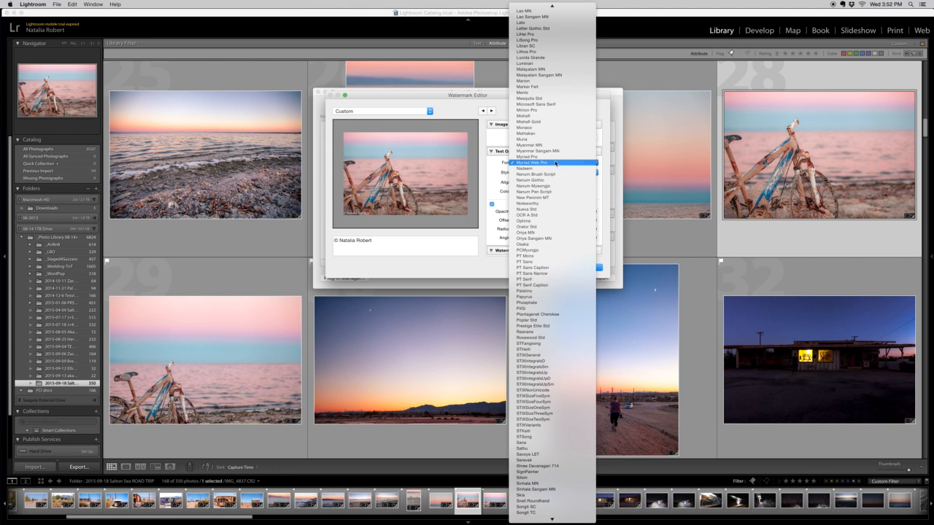
pyautogui.click(495, 164)
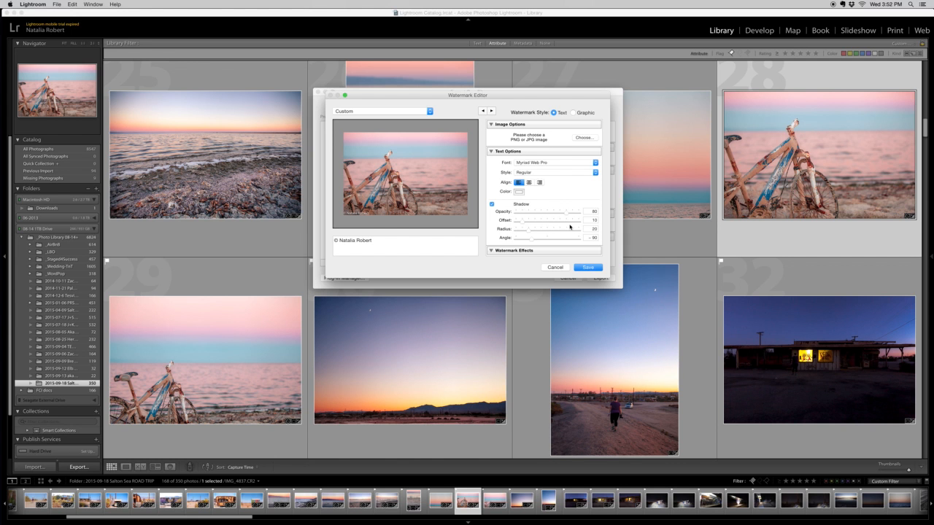
pyautogui.click(563, 269)
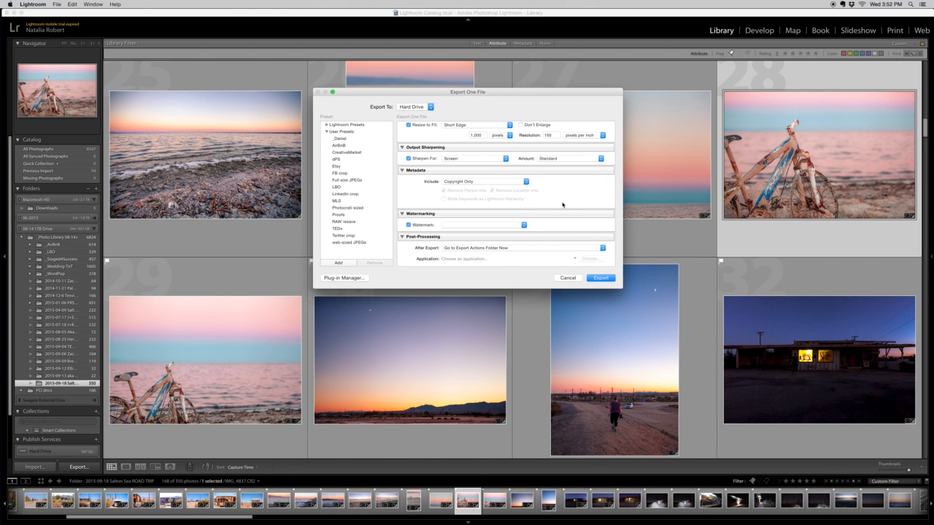
pyautogui.click(409, 225)
# Step: Change the export location from the original photo's folder to a specific folder
pyautogui.scroll(10, 558, 203)
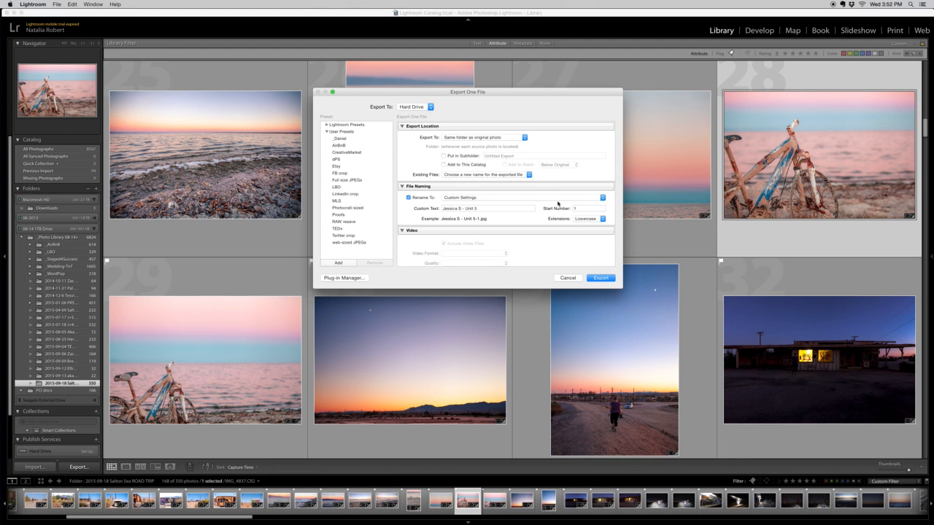
pyautogui.scroll(-2, 558, 204)
pyautogui.scroll(2, 558, 204)
pyautogui.click(522, 138)
pyautogui.click(508, 129)
# Step: Set the JPEG quality to 100 and the Short Edge resize value to 2,000 pixels
pyautogui.scroll(-5, 529, 209)
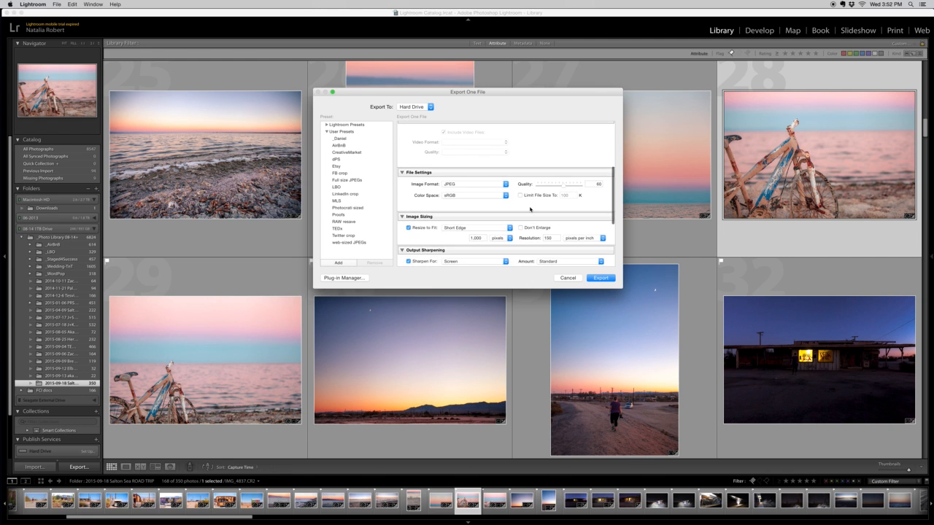
pyautogui.moveTo(560, 185); pyautogui.dragTo(587, 185)
pyautogui.scroll(-3, 520, 212)
pyautogui.click(497, 178)
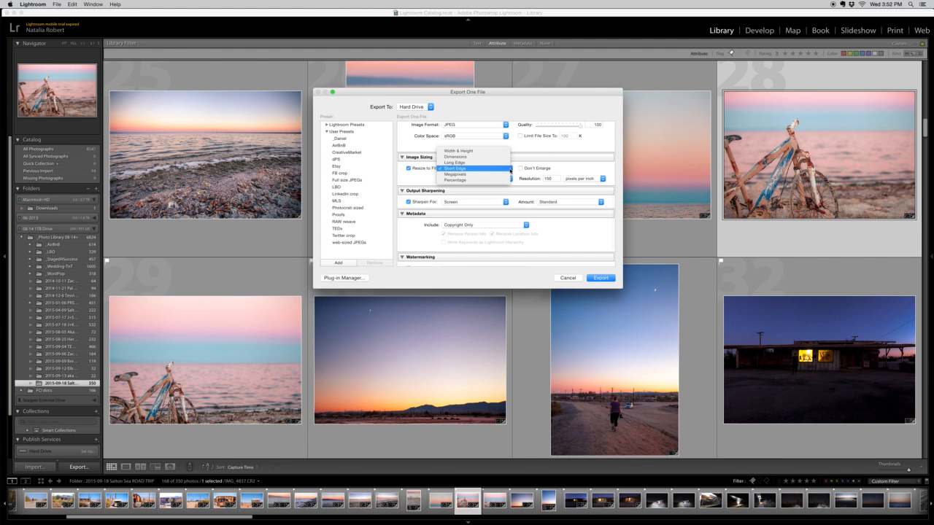
pyautogui.click(489, 178)
pyautogui.doubleClick(478, 178)
pyautogui.write('200')
pyautogui.click(483, 202)
pyautogui.click(483, 202)
# Step: Save the current export settings as a new preset named Test in the User Presets folder
pyautogui.scroll(-5, 545, 223)
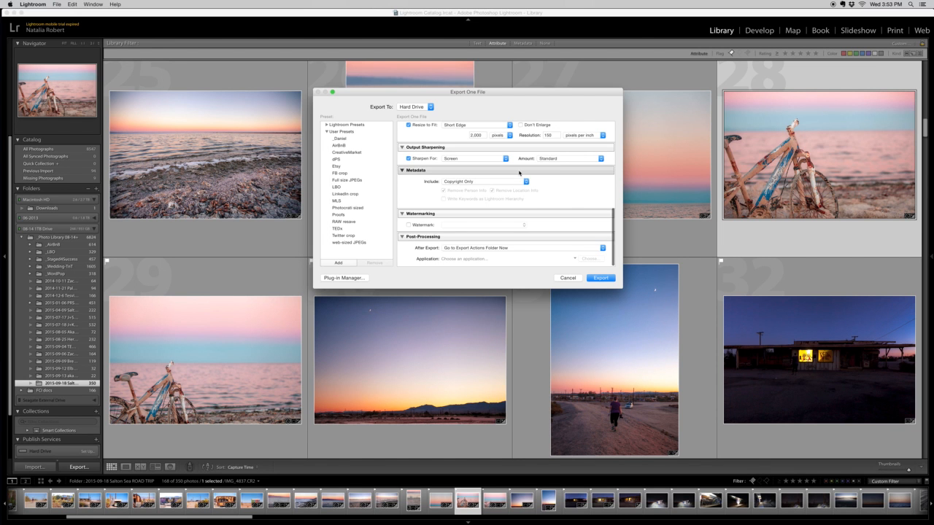
pyautogui.scroll(10, 467, 167)
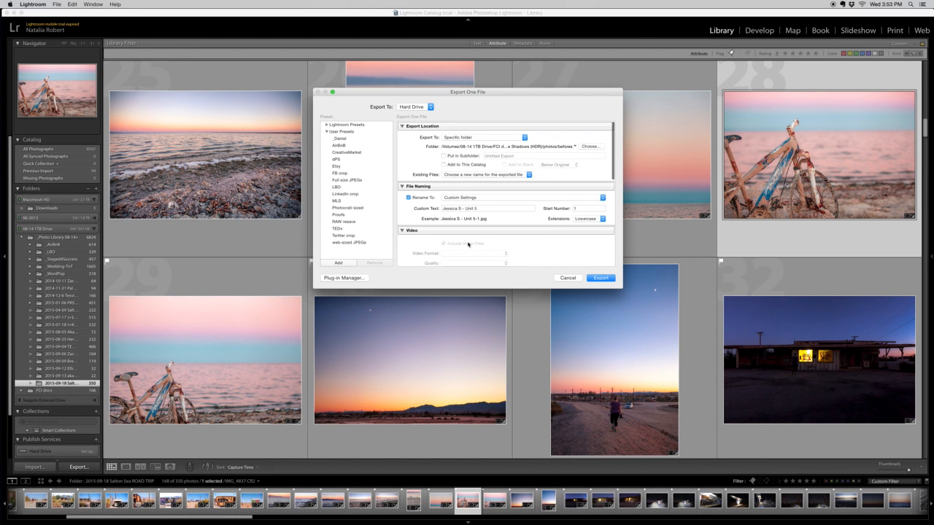
pyautogui.click(339, 262)
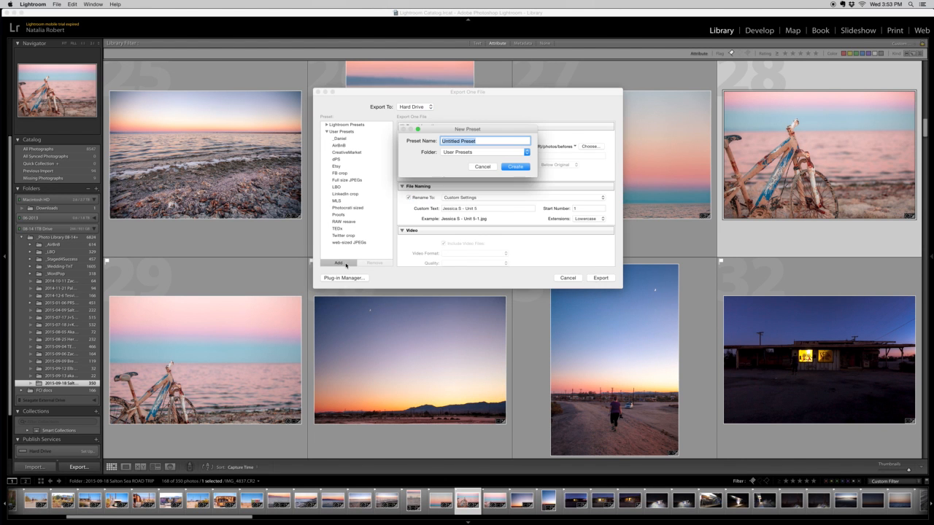
pyautogui.click(446, 153)
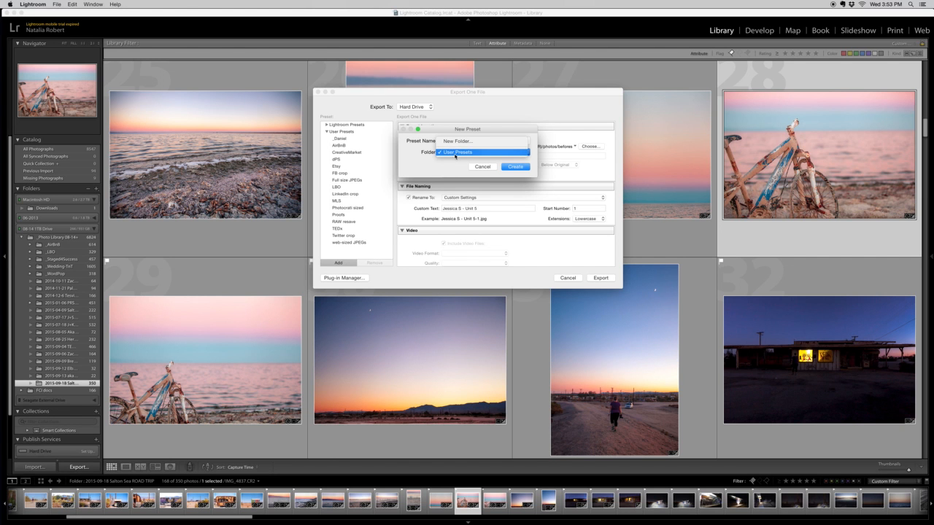
pyautogui.click(455, 154)
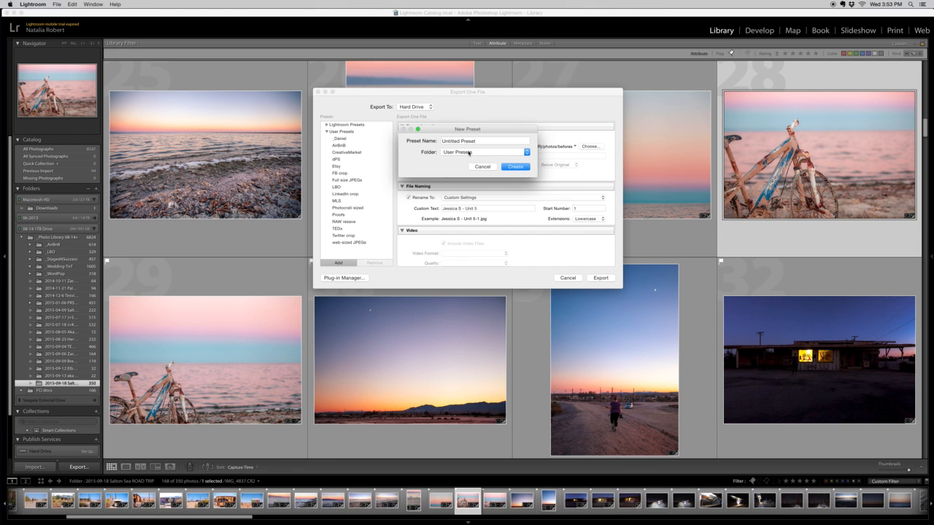
pyautogui.tripleClick(478, 141)
pyautogui.write('Test')
pyautogui.click(515, 167)
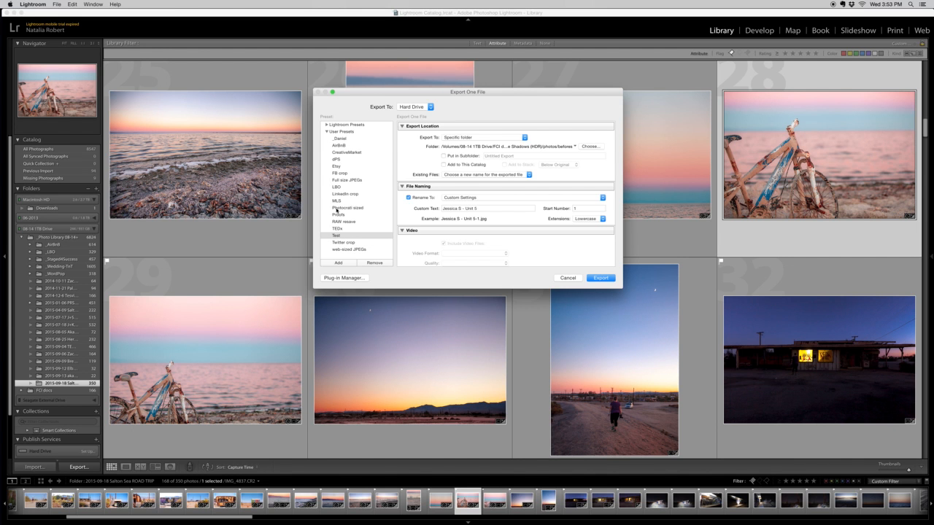
# Step: Browse the other user presets, including Full size JPEGs and CreativeMarket, to compare their export settings
pyautogui.click(336, 209)
pyautogui.click(337, 180)
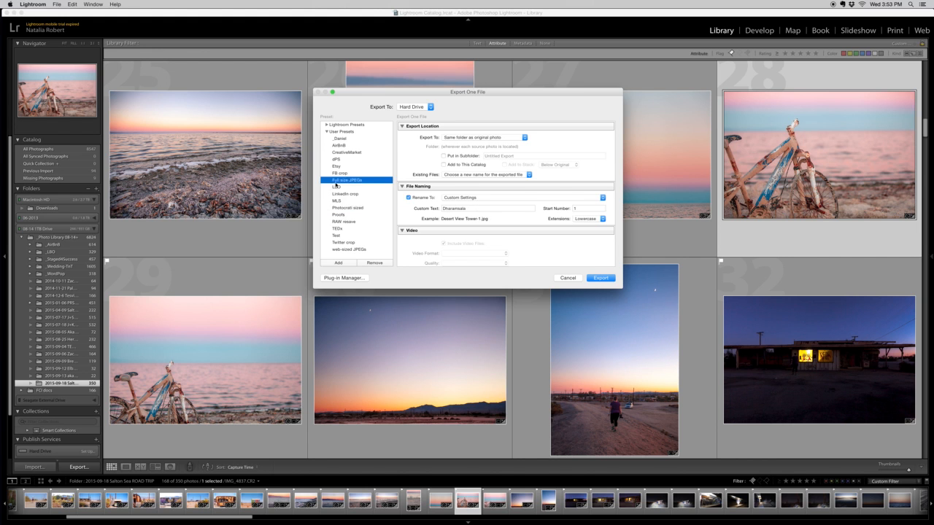
pyautogui.click(337, 167)
pyautogui.press('Up')
pyautogui.press('Up')
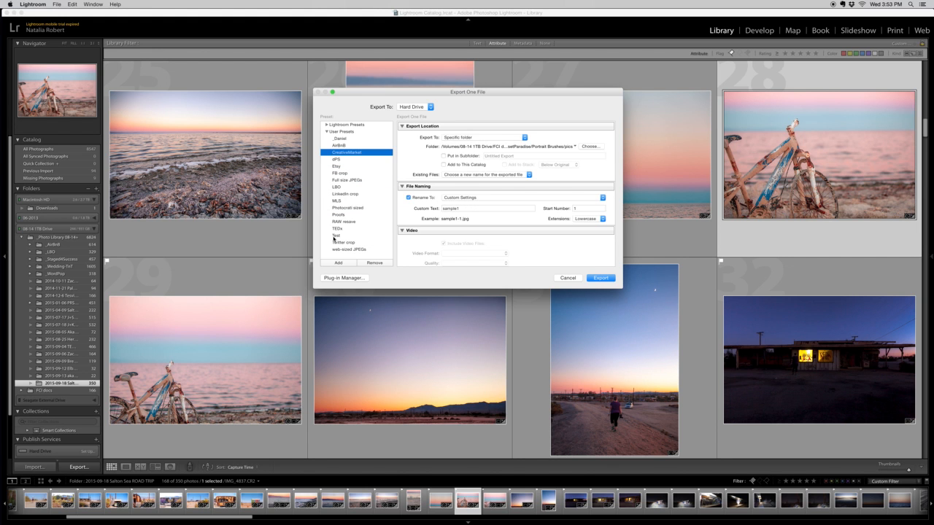
# Step: Load the Test preset and review its stored settings from export location through post-processing
pyautogui.click(335, 236)
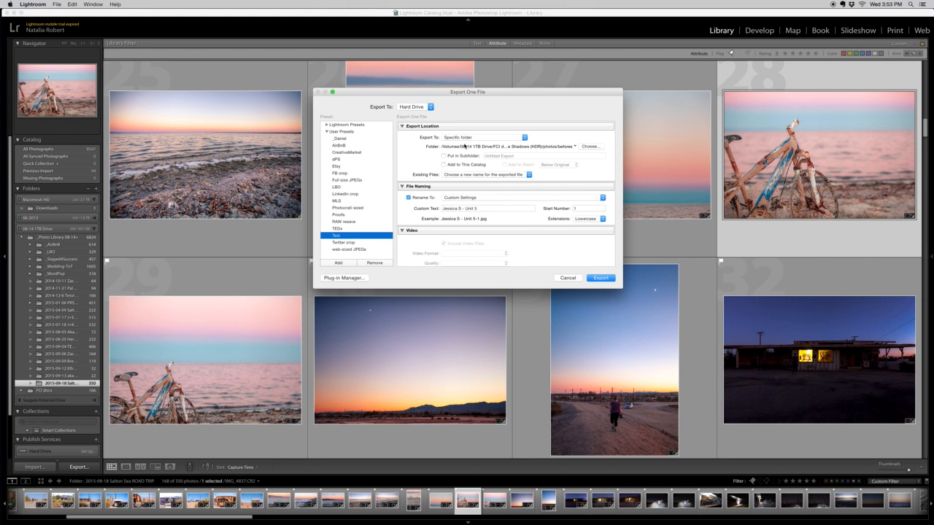
pyautogui.scroll(-5, 497, 240)
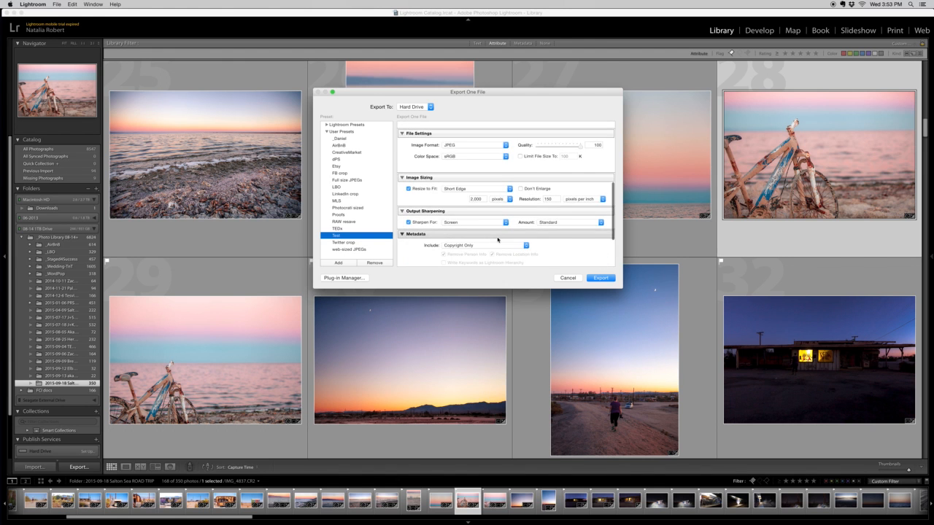
pyautogui.scroll(-3, 497, 239)
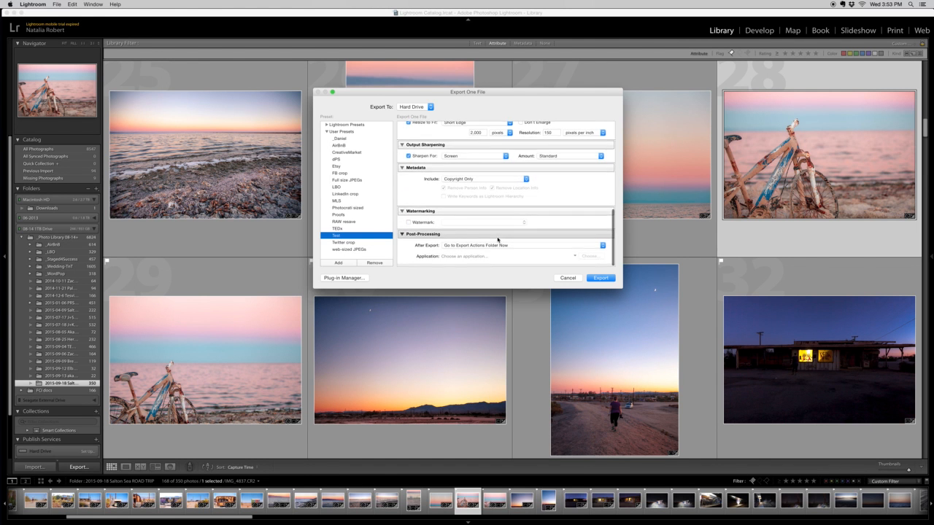
pyautogui.scroll(8, 497, 239)
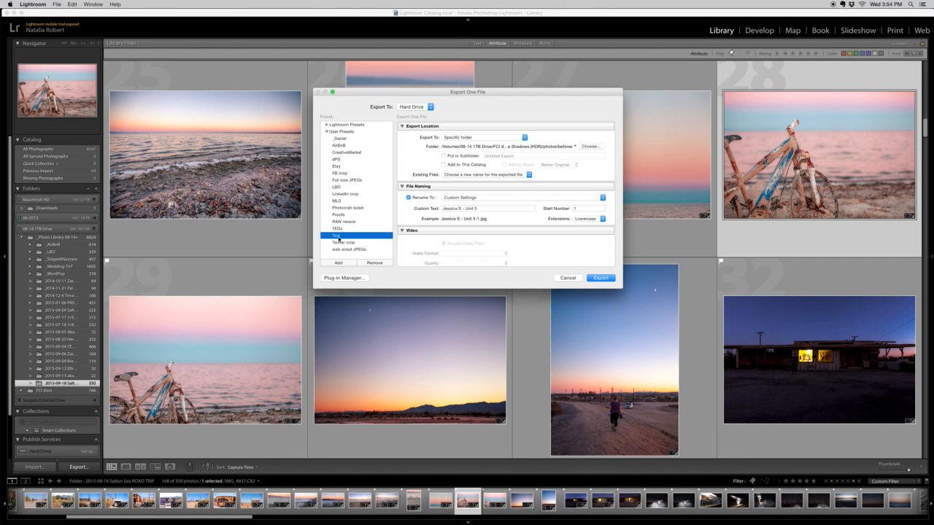
# Step: Remove the Test preset from the user presets and close the export dialog without exporting
pyautogui.click(337, 229)
pyautogui.click(337, 215)
pyautogui.click(334, 235)
pyautogui.click(372, 264)
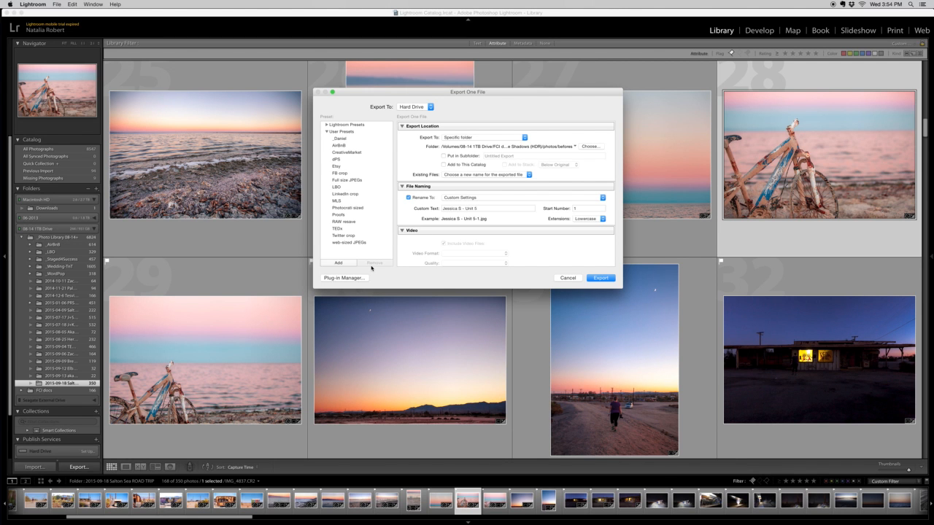
pyautogui.click(568, 278)
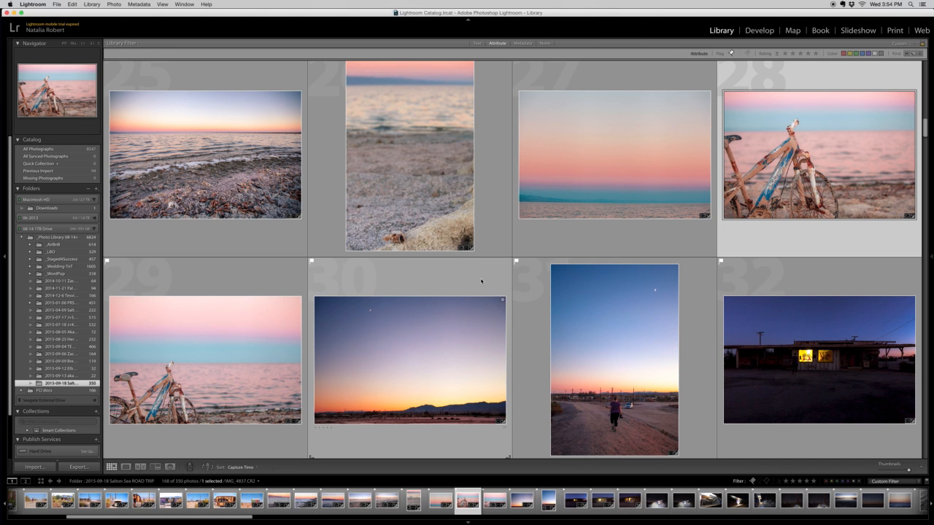